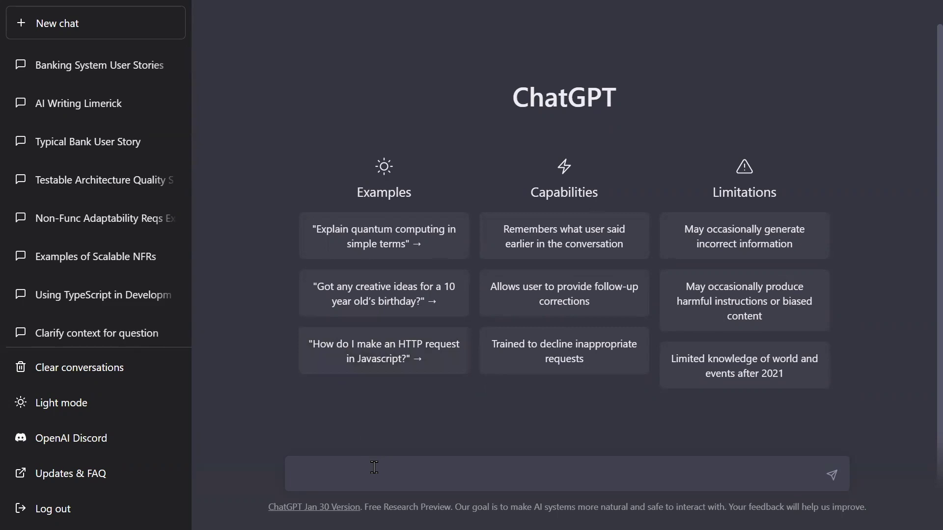
# Step: Send a prompt describing a distributed national banking system, asking for three user-story functional requirements
pyautogui.click(375, 467)
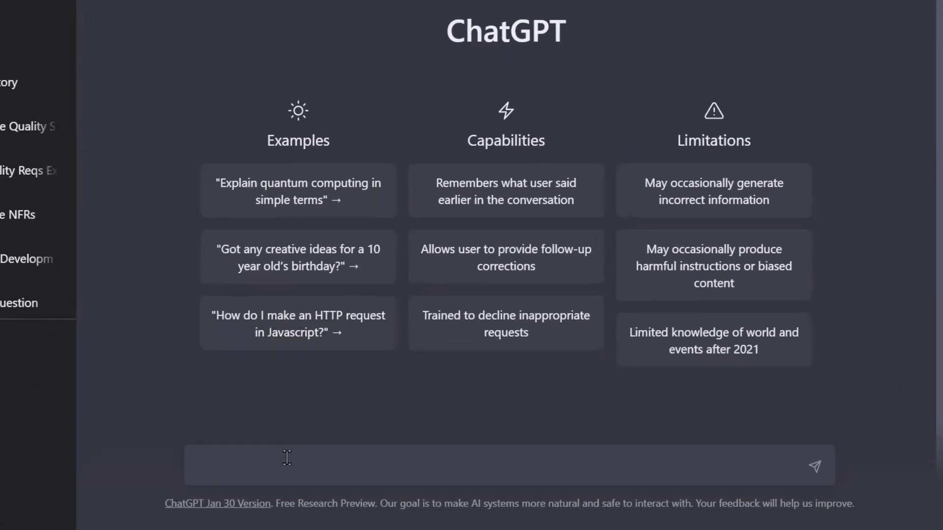
pyautogui.write("I'm designing a distributed")
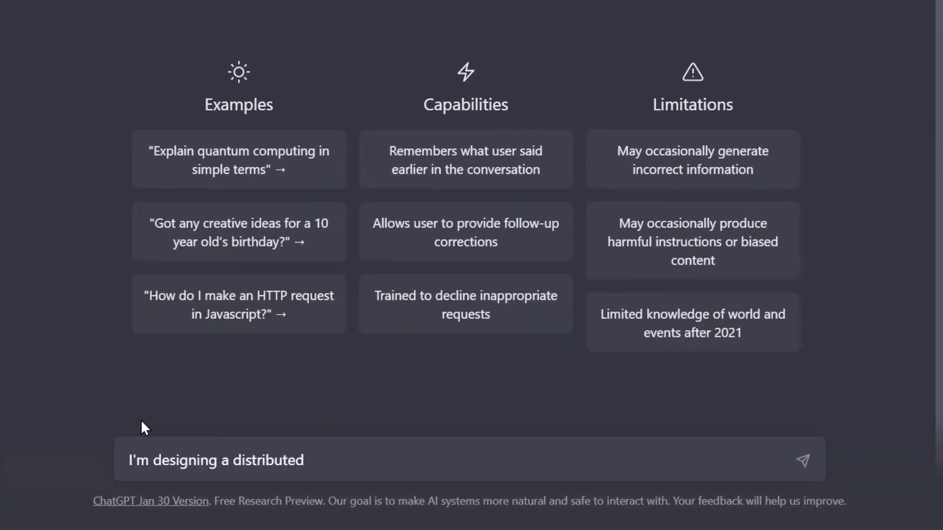
pyautogui.write(' software application for a typical national banking system')
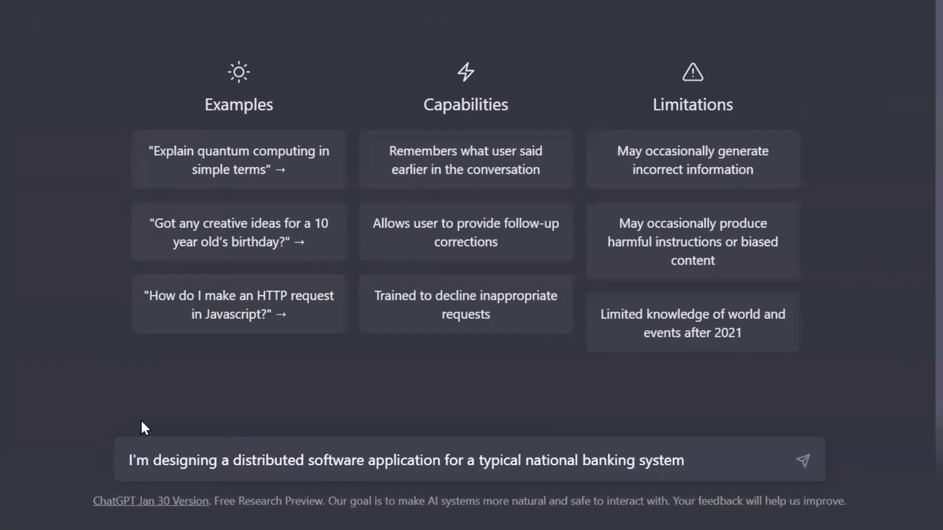
pyautogui.write('. The system will be hosted in AWS, developed in C# .NET, and distrubuted')
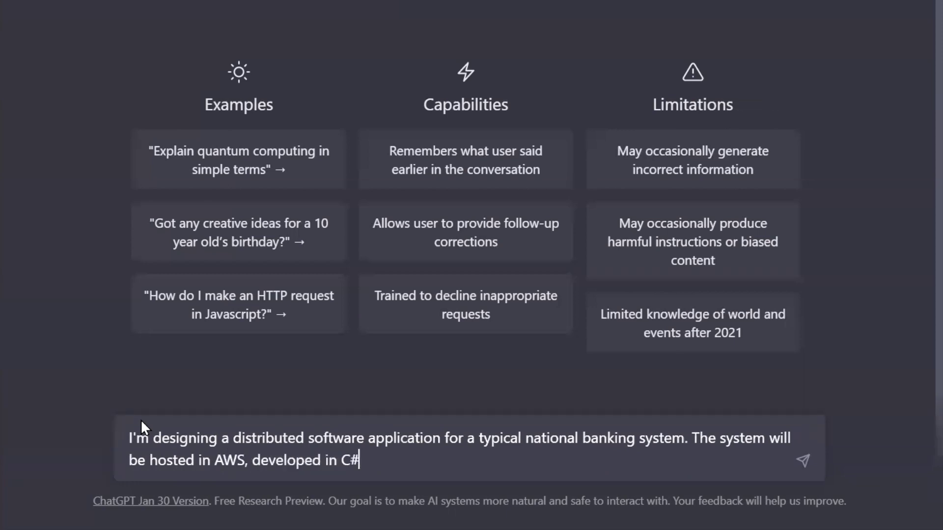
pyautogui.write(' across multiple regions. Can y')
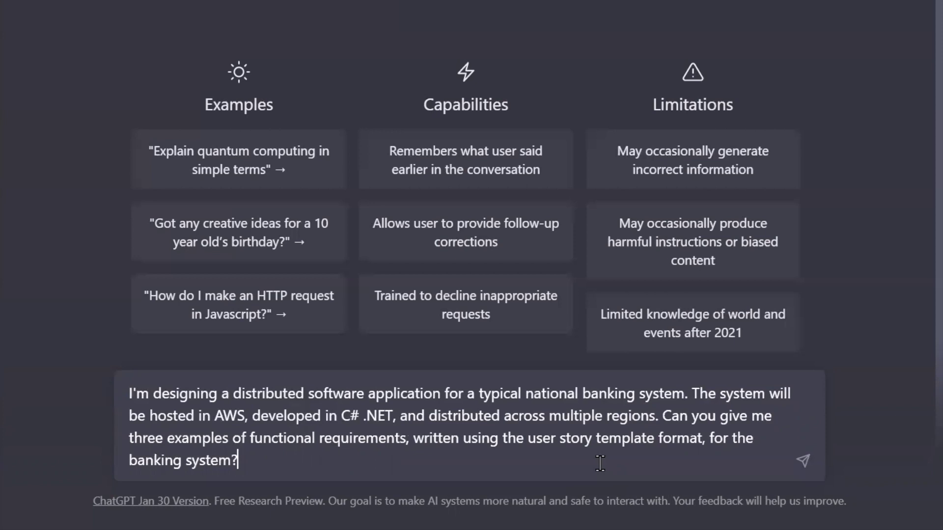
pyautogui.press('Return')
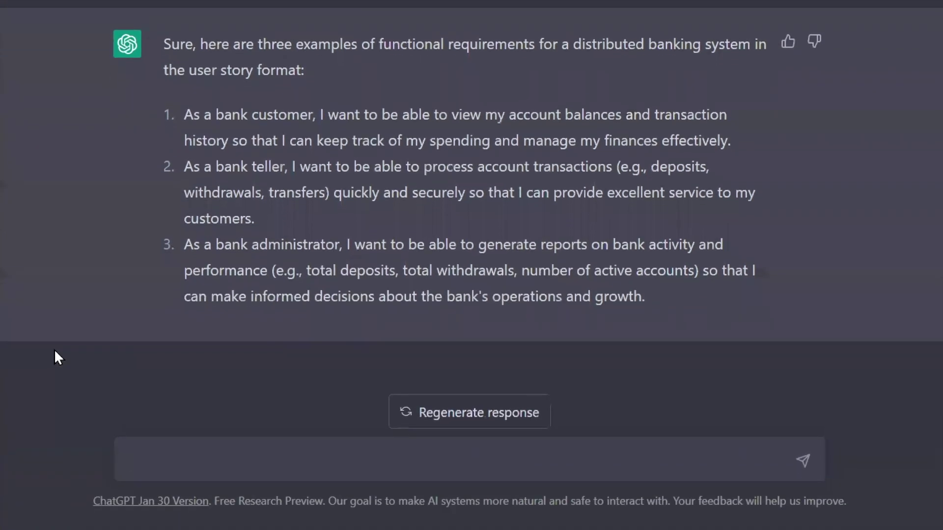
# Step: Ask for three important architecture quality attributes, including adaptability, with reasons each matters
pyautogui.write('Great! Can you give me a list of three i')
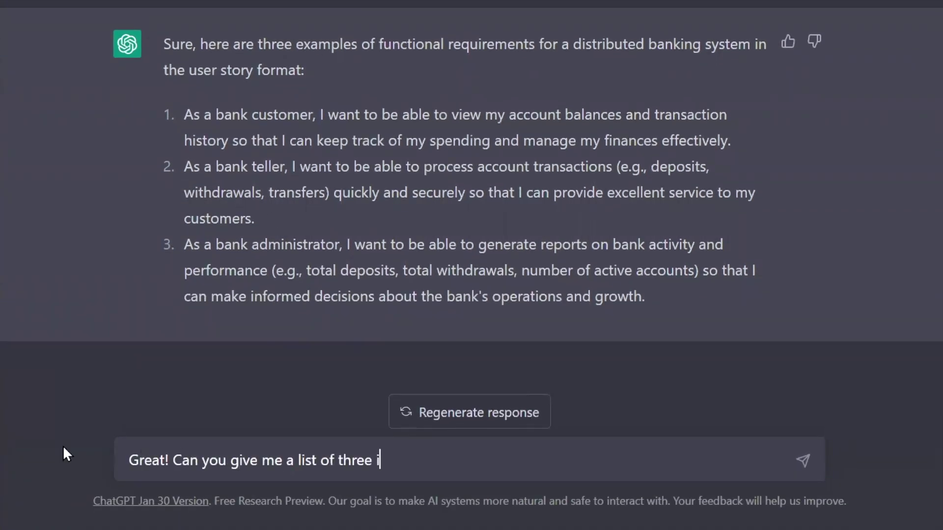
pyautogui.write('mportant architecture quality attributes (including adaptability) that ')
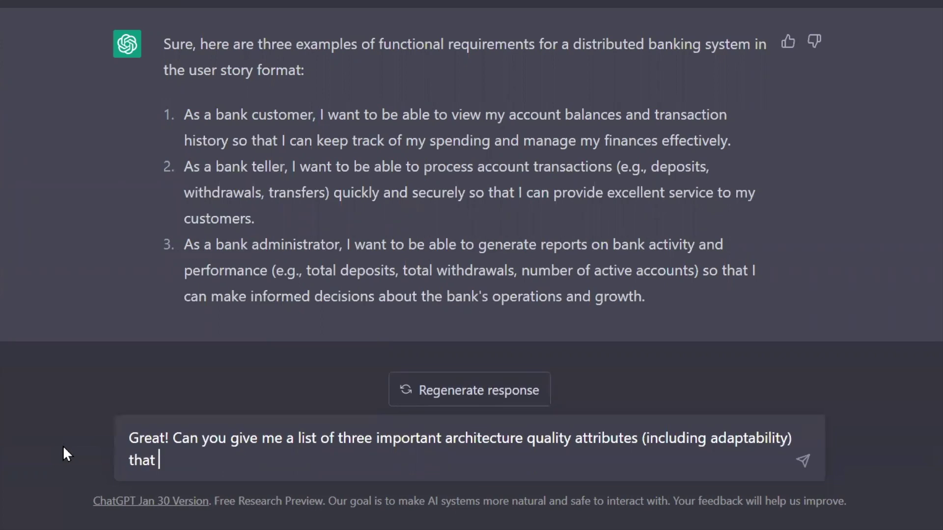
pyautogui.write('may be important to this system? Include reasons why each qu')
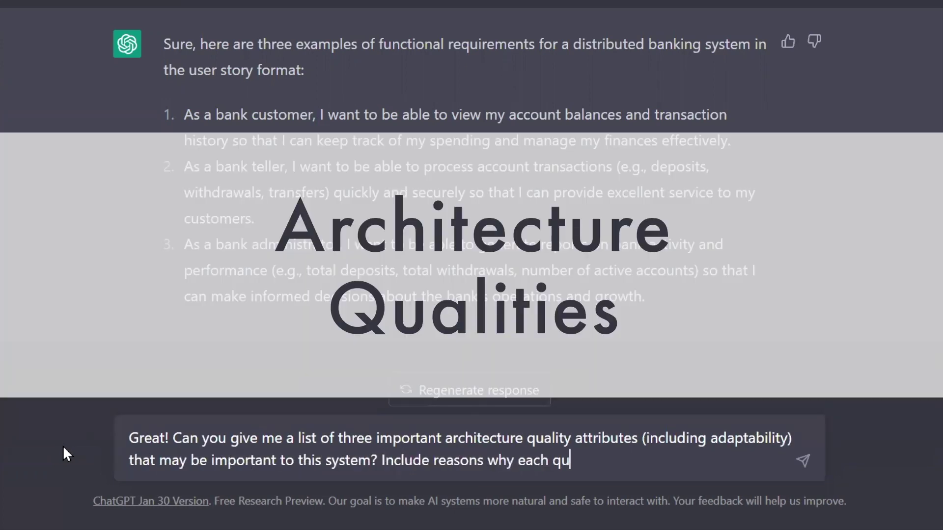
pyautogui.write('ality attribute is relevant to a banking system.')
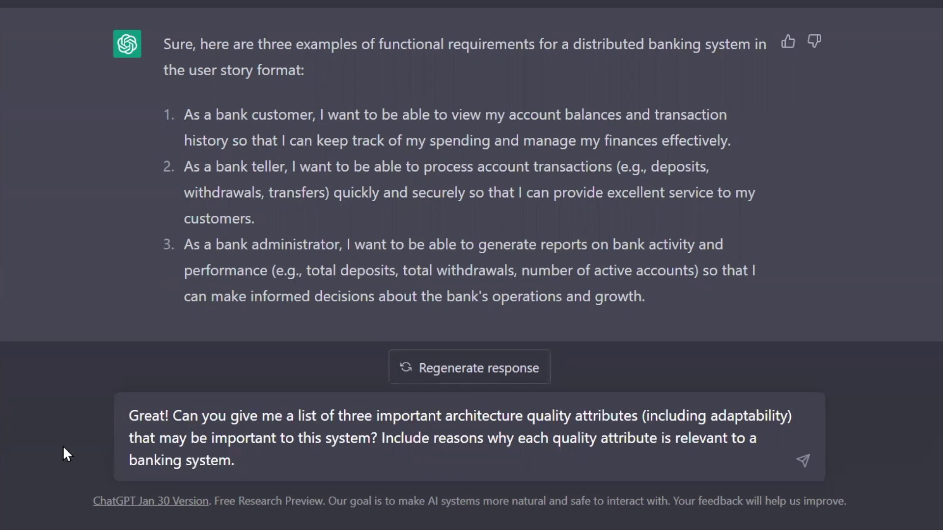
pyautogui.press('Return')
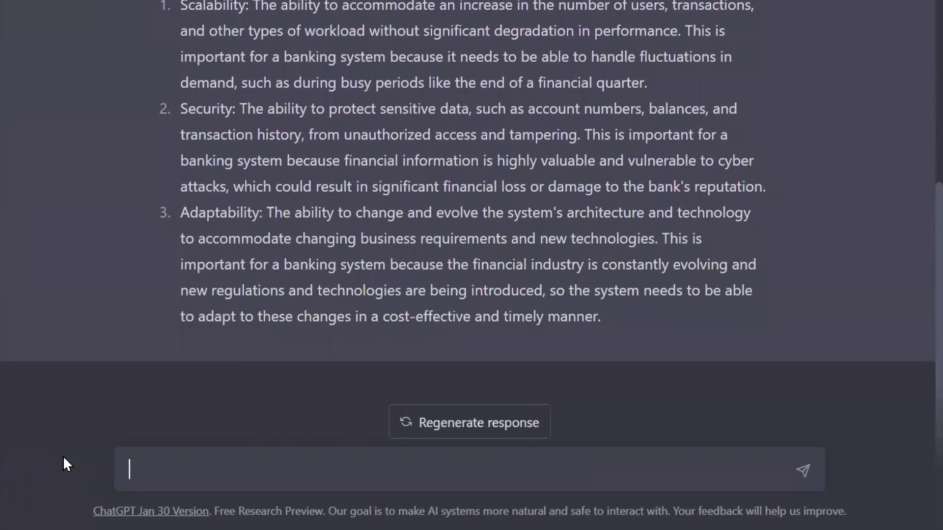
# Step: Ask to restate each quality attribute as a user-story nonfunctional requirement with specific values
pyautogui.write('Can you now apply each of these quality attributes as non')
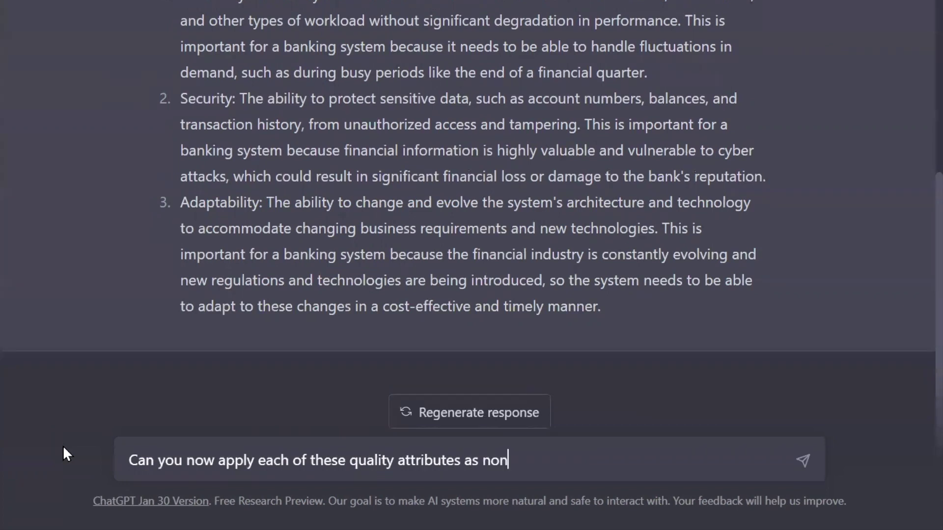
pyautogui.write('functional requirements, using the user story template format, to the functional requirements')
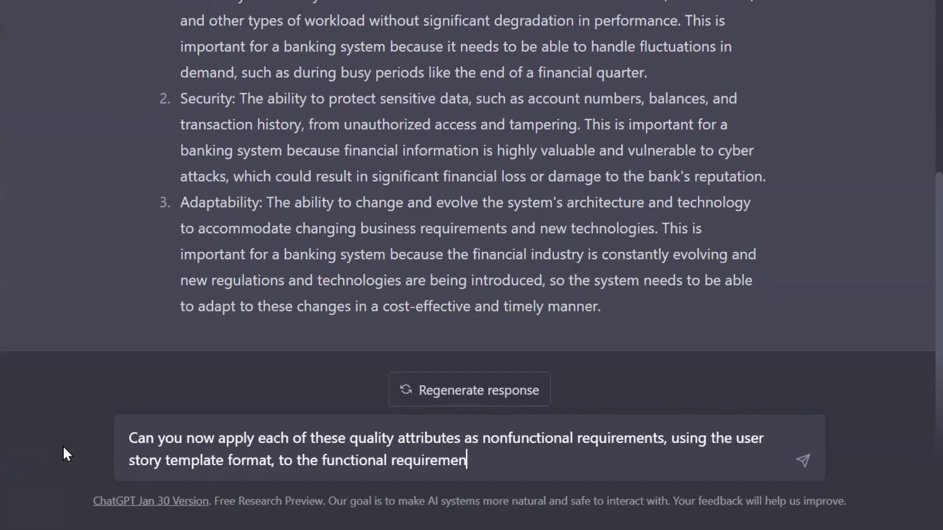
pyautogui.write(' above and to the system as a whole? Please use specific values and examples.')
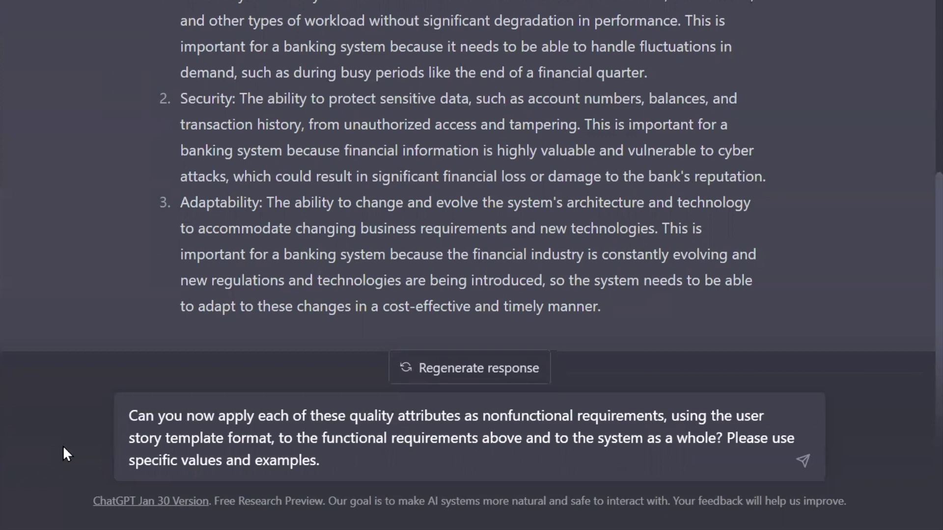
pyautogui.press('Return')
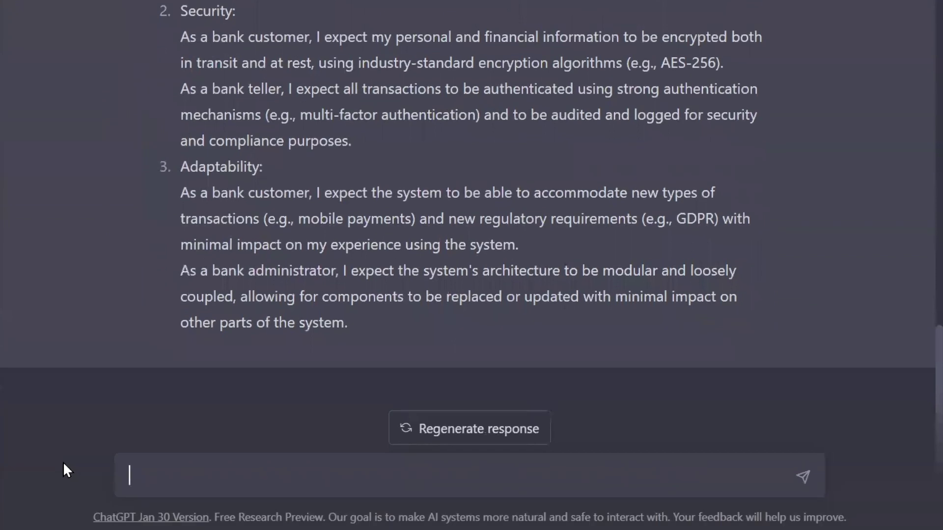
# Step: Request fitness functions with specific values and instructions for how to test each nonfunctional requirement
pyautogui.write('Excellent. Now, I want to define fitness functions that define how to test the nonfunctional requirements.')
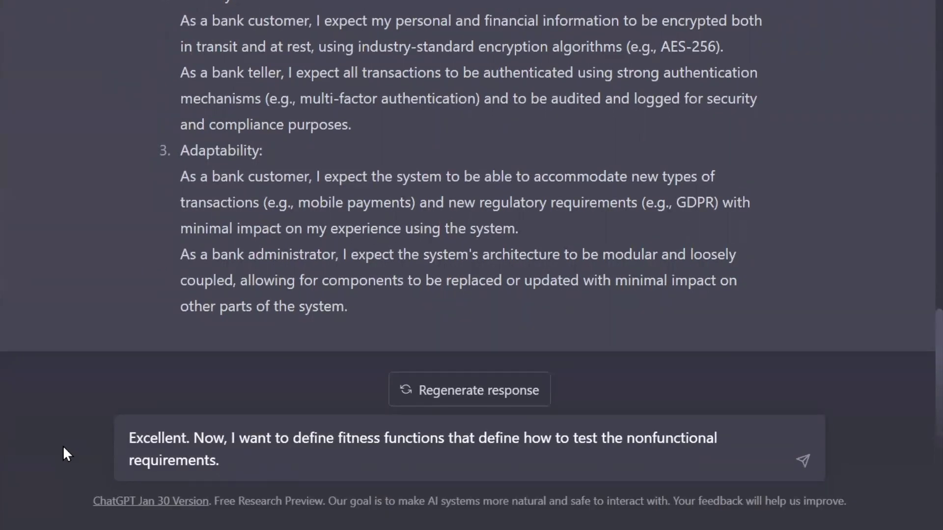
pyautogui.write(' Please use specific values and include')
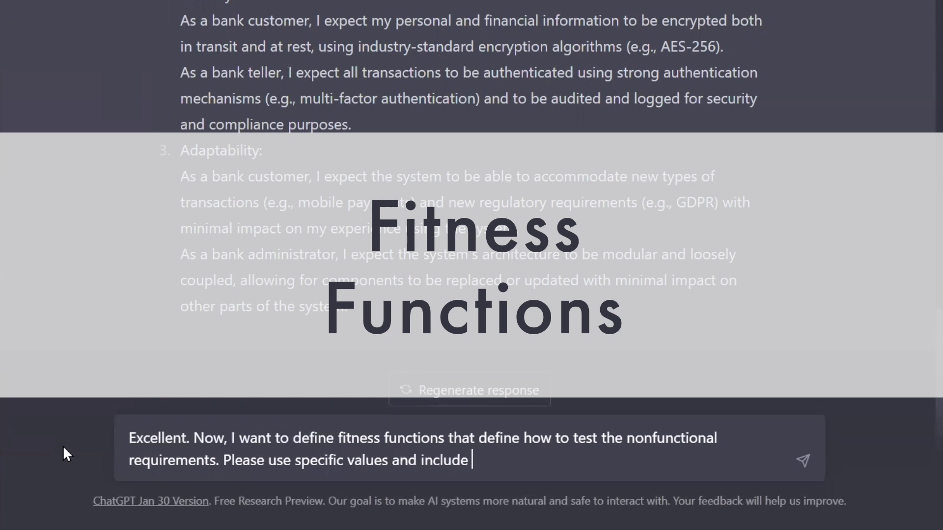
pyautogui.write(' instructions for how to test')
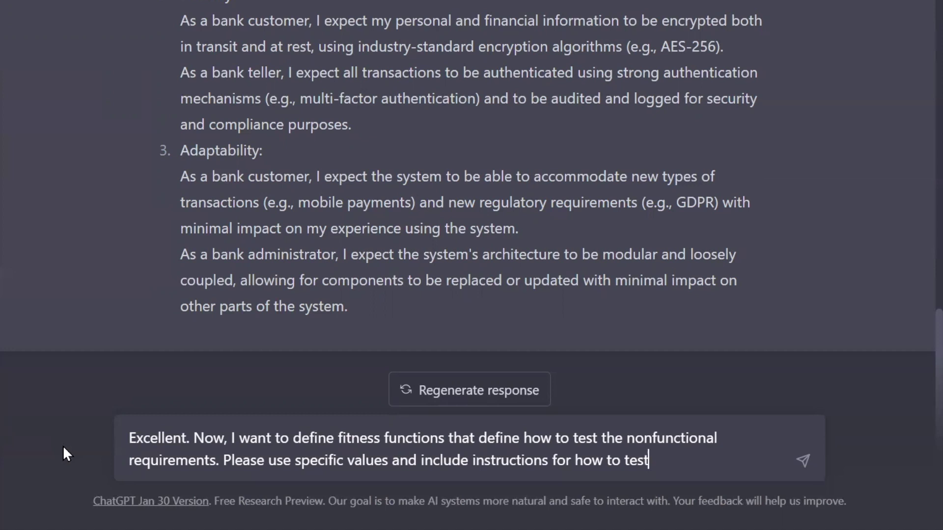
pyautogui.write('.')
pyautogui.press('Return')
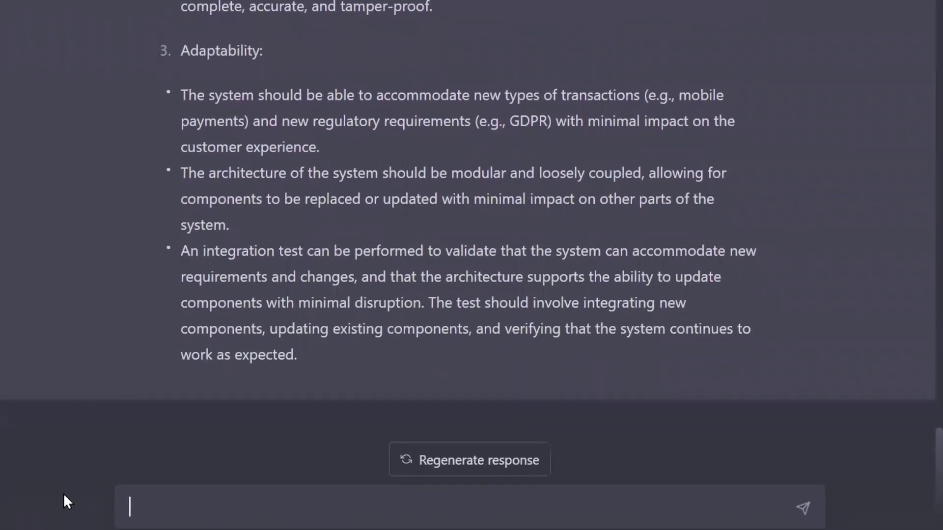
# Step: Ask to automate the fitness functions as C# code, filling in as much implementation detail as possible
pyautogui.write('Good. Now I want to automate the fitness functions. Can you render them as C# code.')
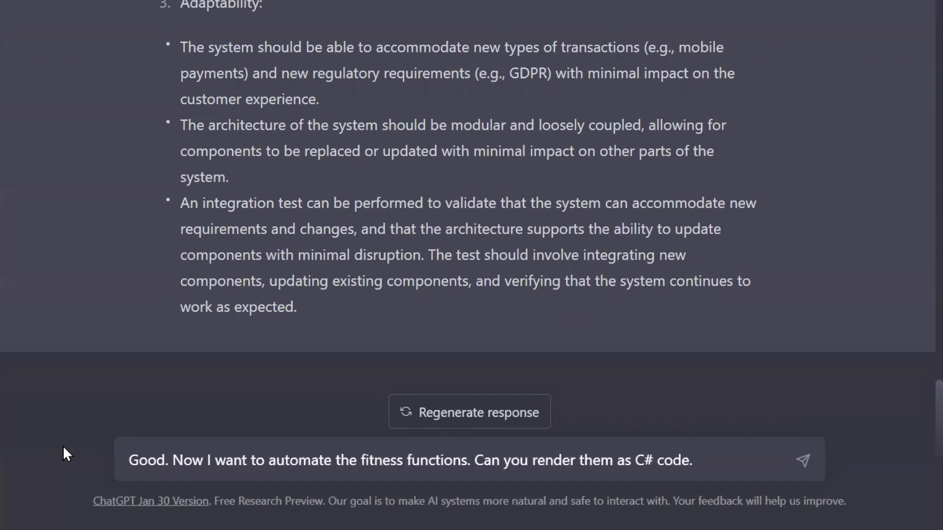
pyautogui.press('BackSpace')
pyautogui.write('? Please fill in as much of the')
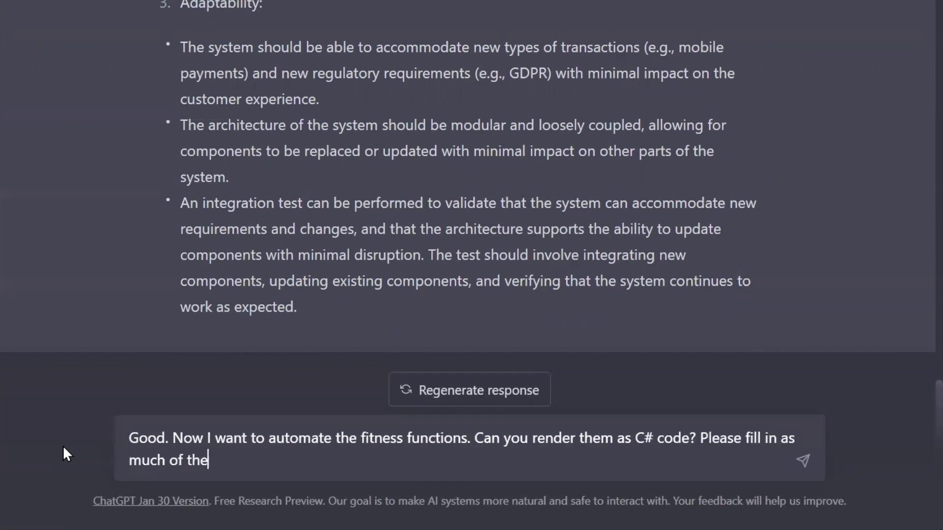
pyautogui.write(' implementation details as possible')
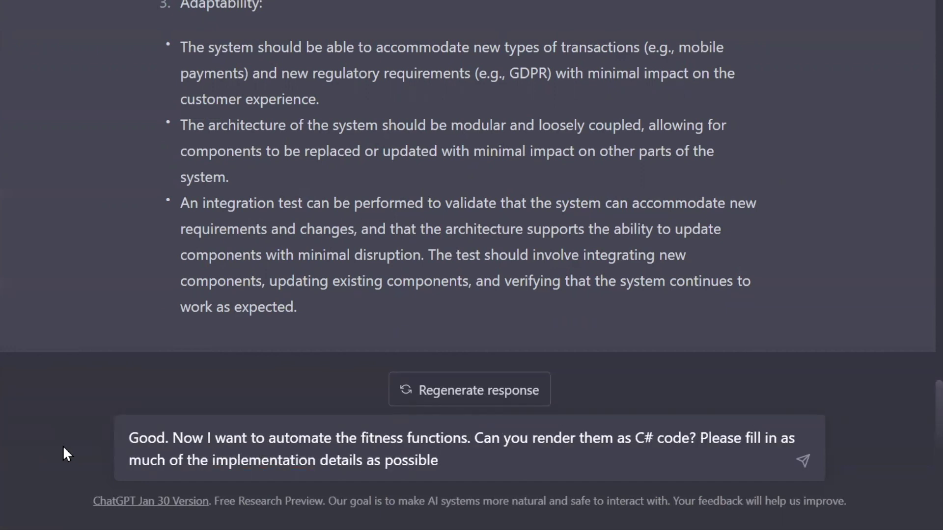
pyautogui.write(". I understand that you may not have all the information you need. I'm looking for examples")
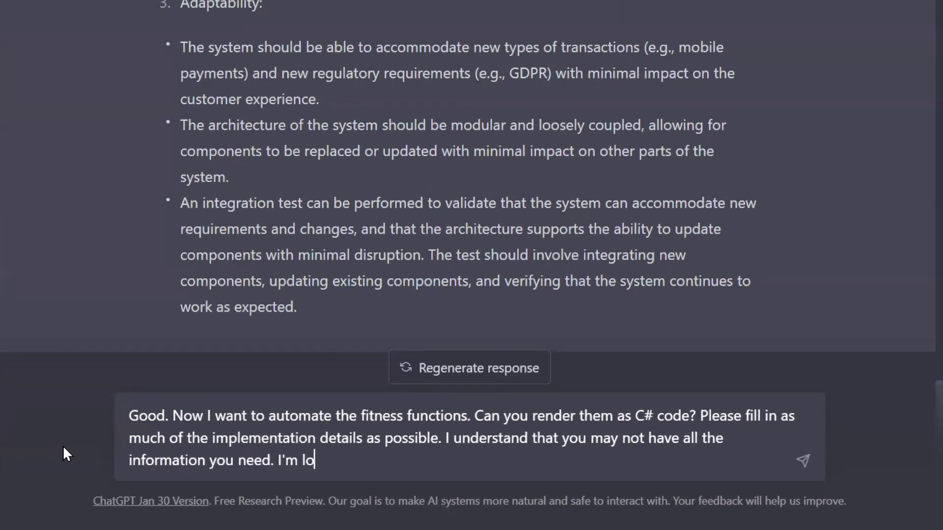
pyautogui.write(' for the purpose of learning.')
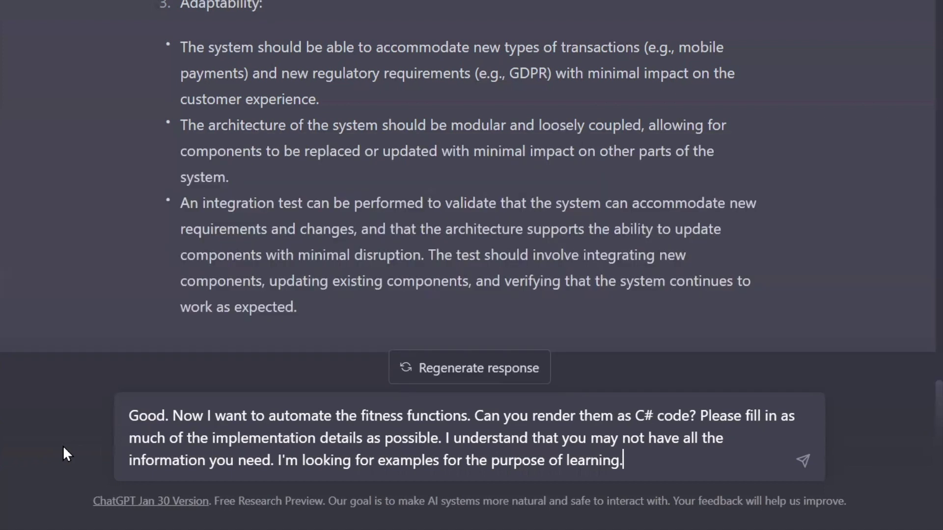
pyautogui.press('Return')
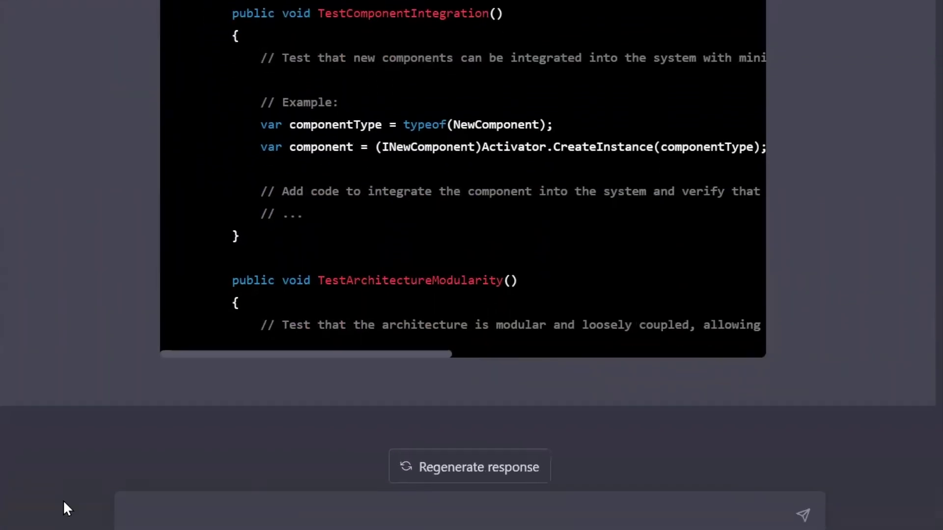
# Step: Send 'Please continue.' so the truncated C# test code gets finished
pyautogui.write('Pleas')
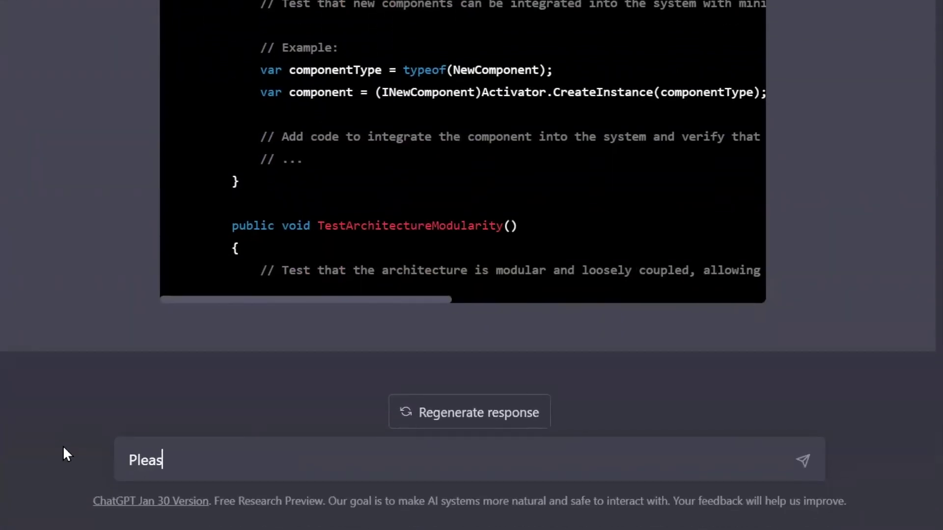
pyautogui.write('e continue')
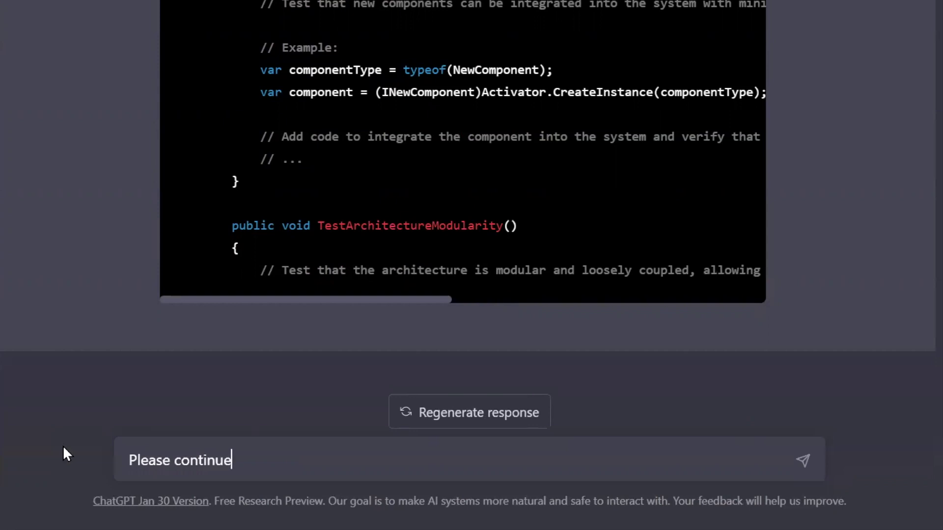
pyautogui.write('.')
pyautogui.press('Return')
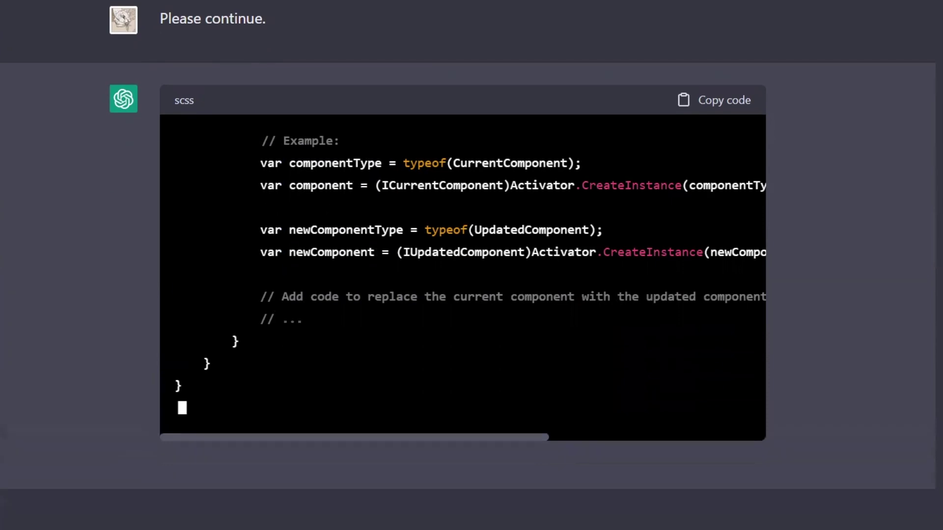
# Step: Ask for recommended tools to execute the fitness functions in the AWS environment
pyautogui.write('This is great. ')
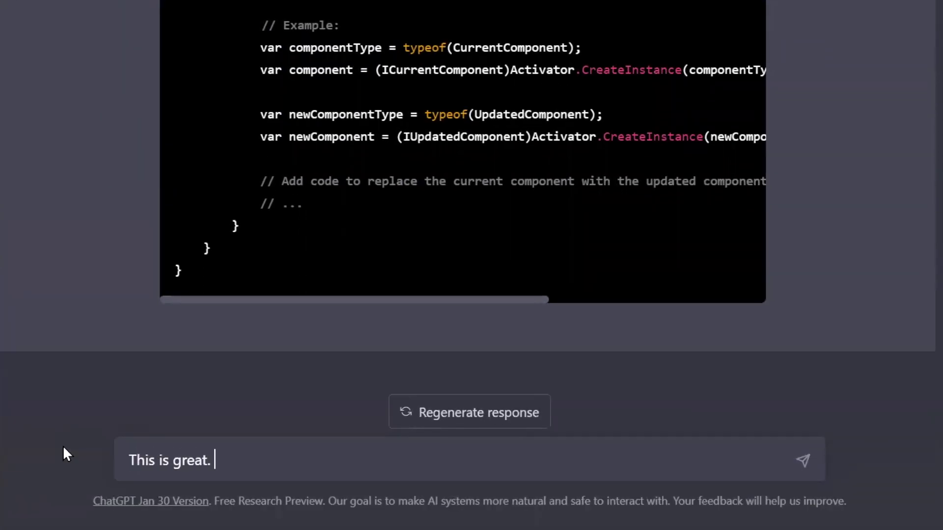
pyautogui.write('Can you make recommentations for tools that we can use to execute the fitness functions within our AW')
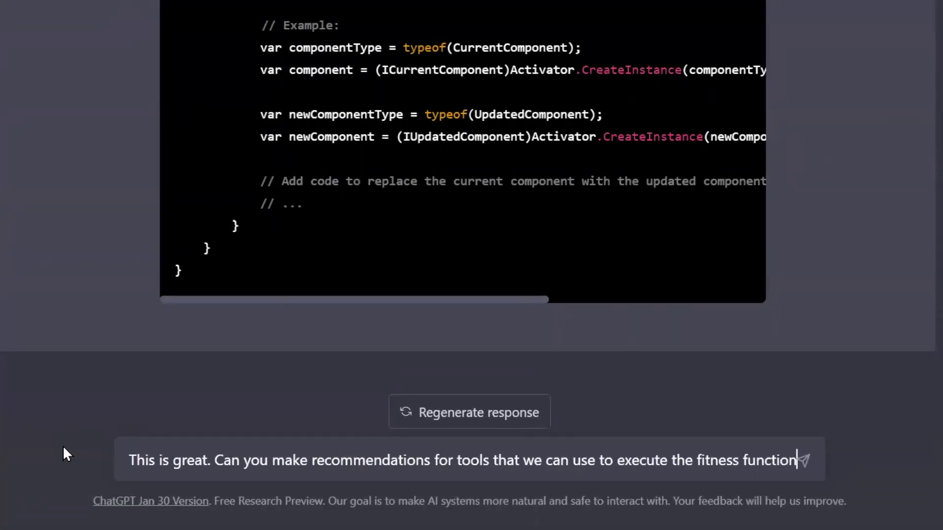
pyautogui.write('S environment?')
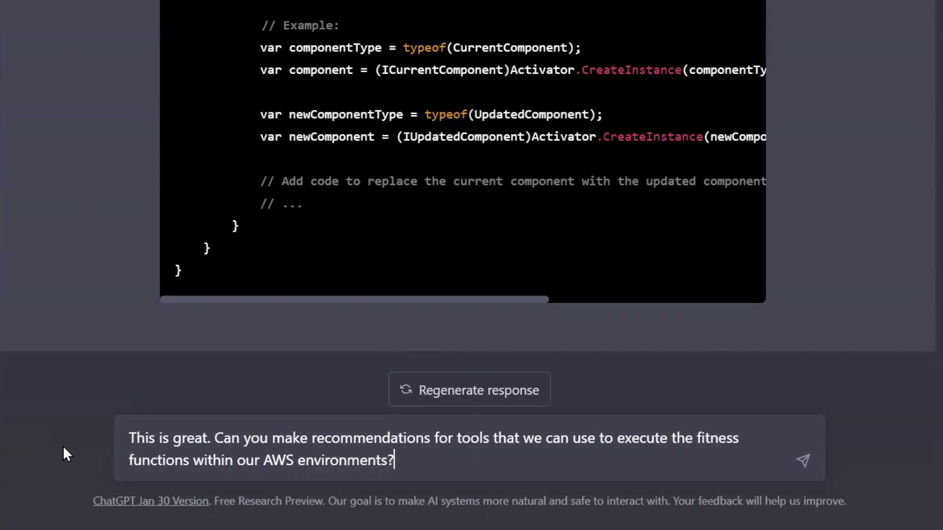
pyautogui.press('Return')
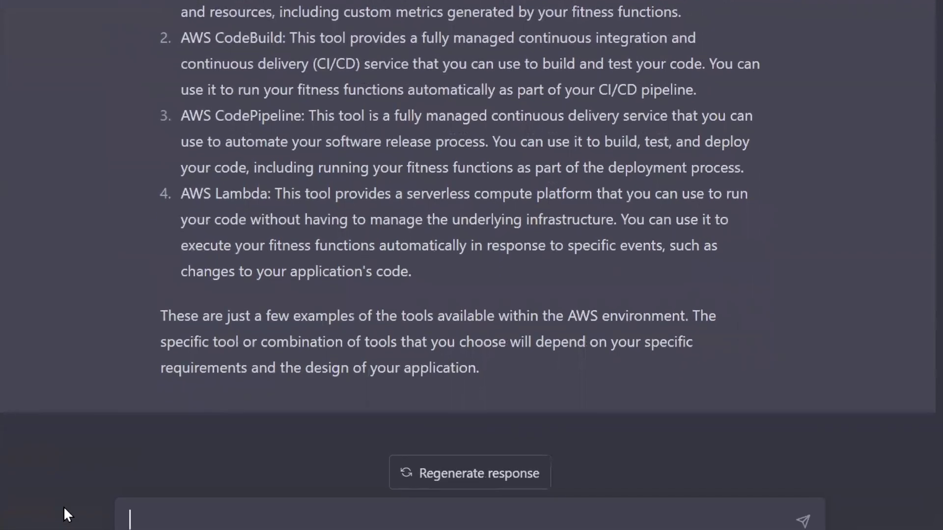
# Step: Request a limerick on how awesome it is to be an architect at Hyland Software
pyautogui.write('Sweet. Now, can you write a limerick about how ')
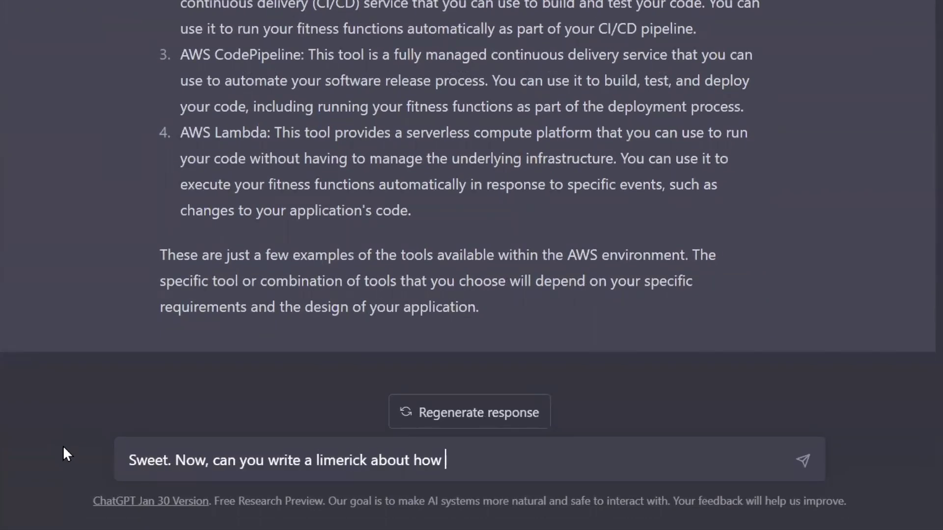
pyautogui.write('awesome it is to be an architect at Hyland Software?')
pyautogui.press('Return')
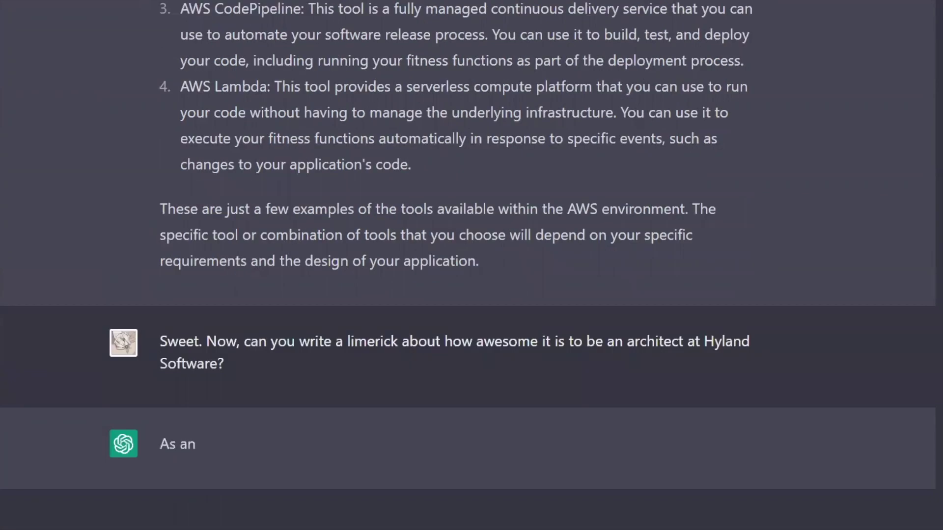